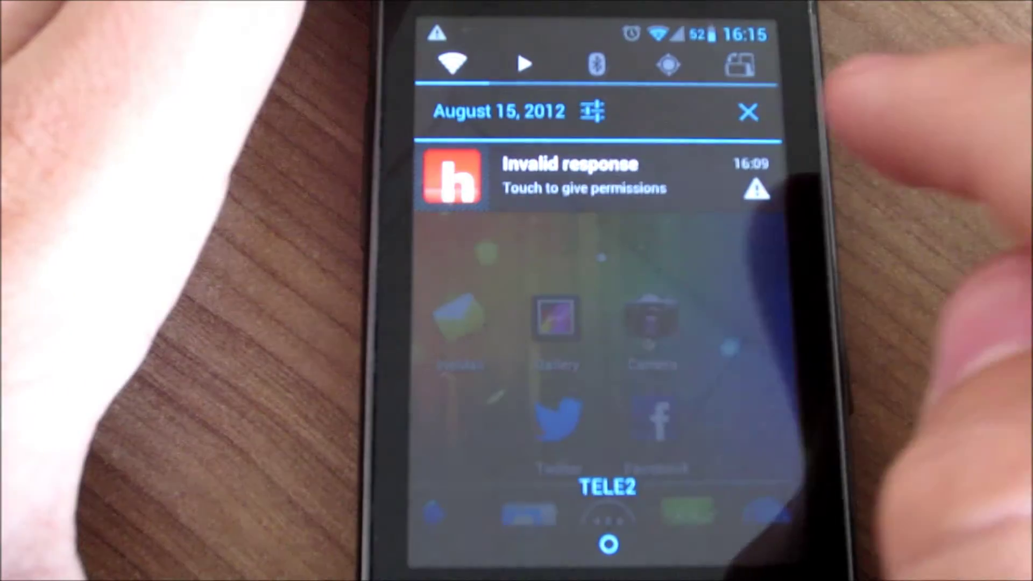
# Step: Dismiss the Invalid response notification and page through the app drawer to Rope'n'Fly
pyautogui.moveTo(485, 178); pyautogui.dragTo(767, 182)
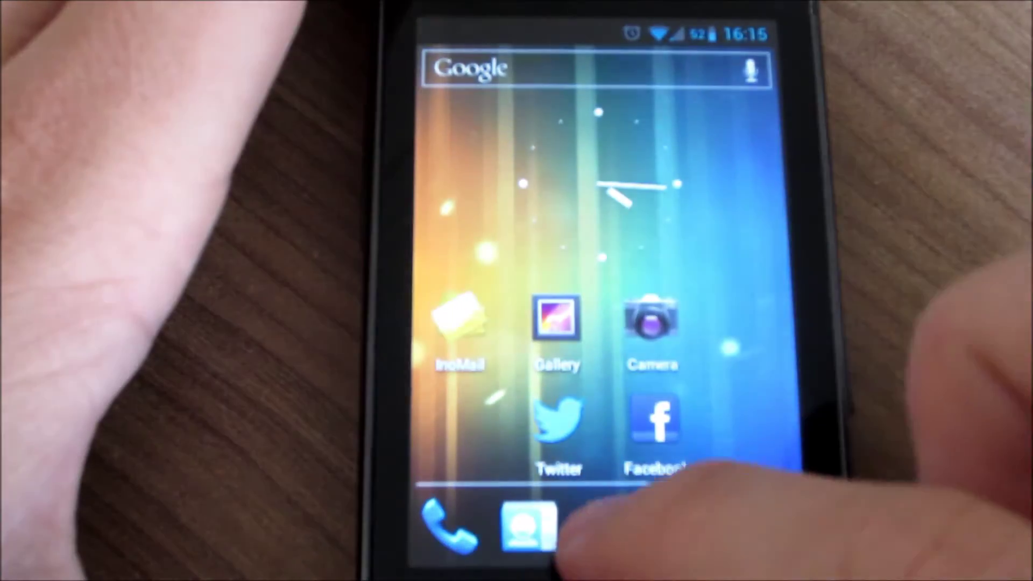
pyautogui.click(601, 529)
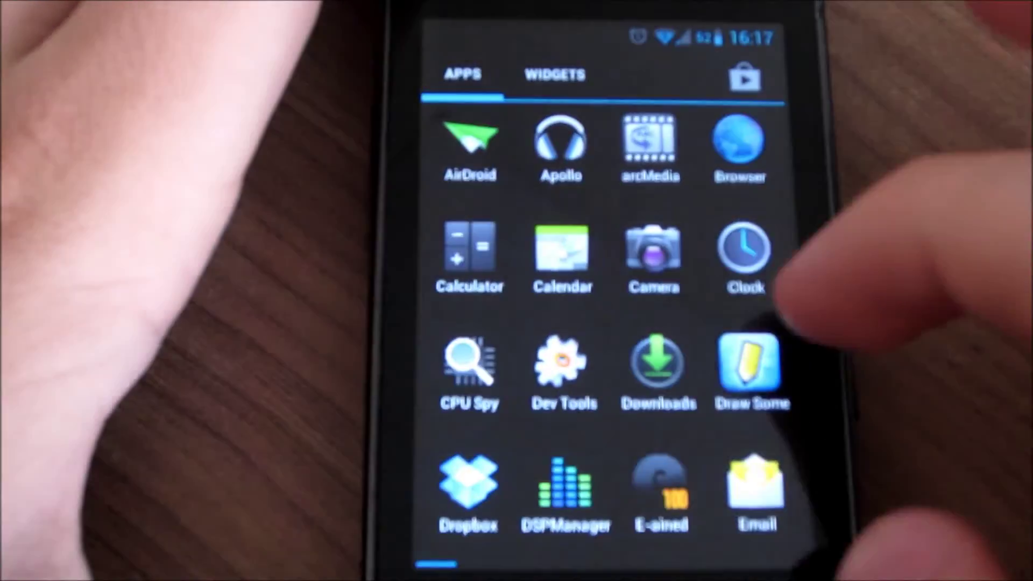
pyautogui.moveTo(807, 307); pyautogui.dragTo(565, 307)
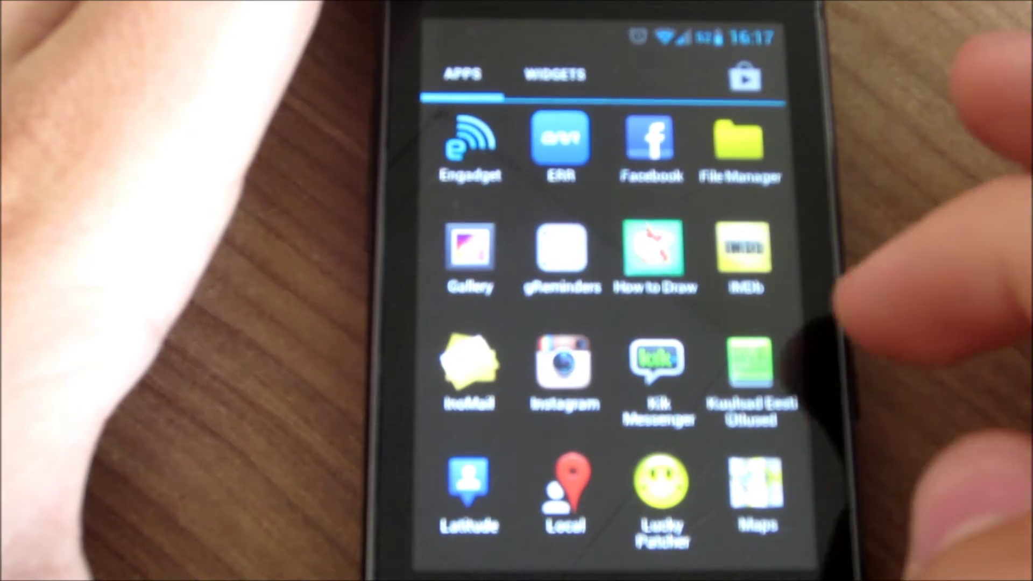
pyautogui.moveTo(808, 324); pyautogui.dragTo(597, 379)
pyautogui.moveTo(702, 335)
pyautogui.mouseDown()
pyautogui.moveTo(565, 380)
pyautogui.moveTo(557, 412)
pyautogui.moveTo(734, 428)
pyautogui.mouseUp()
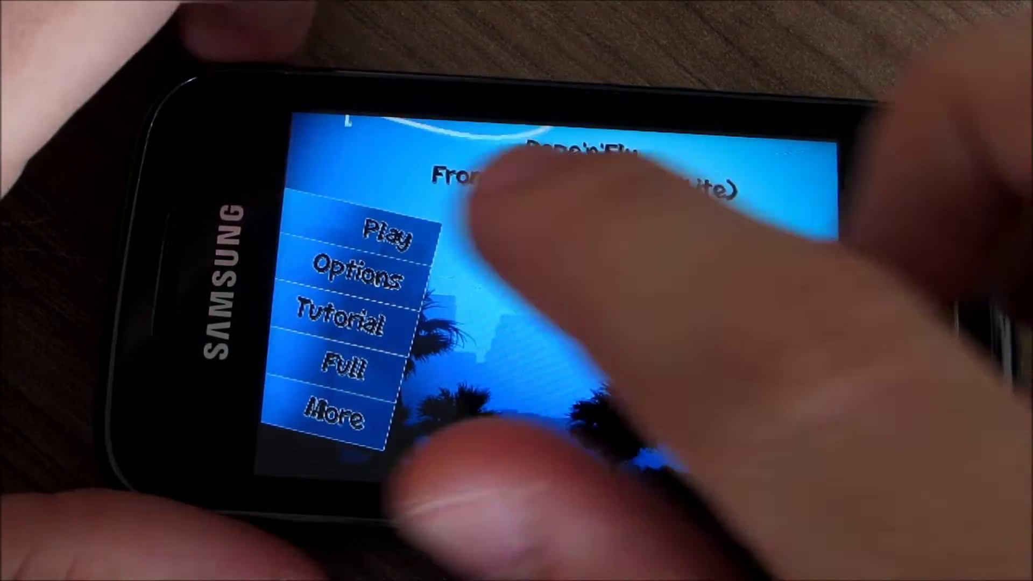
# Step: Set up a new Rope'n'Fly game with the rope limit cut from 10 to 5
pyautogui.click(388, 233)
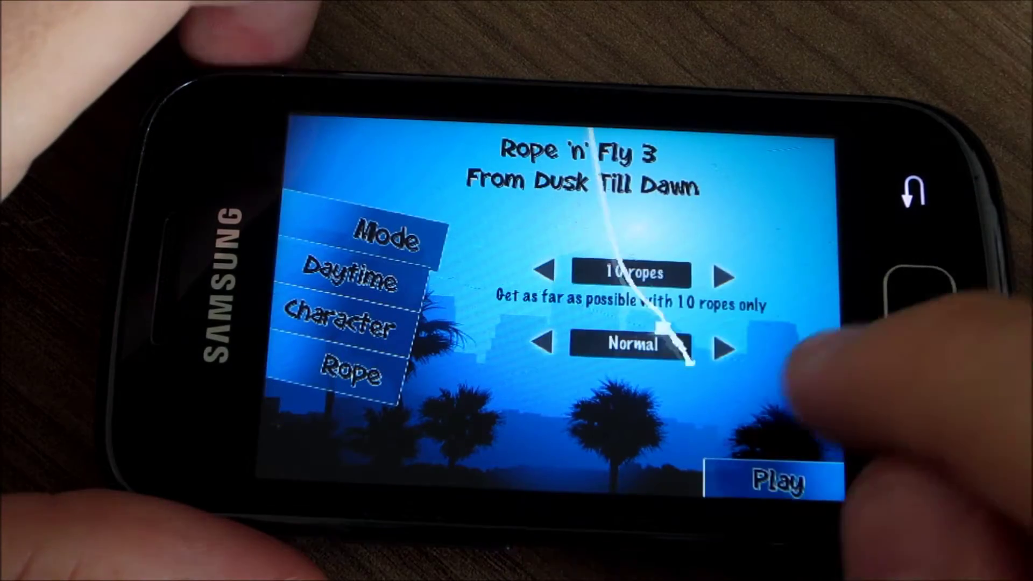
pyautogui.click(544, 273)
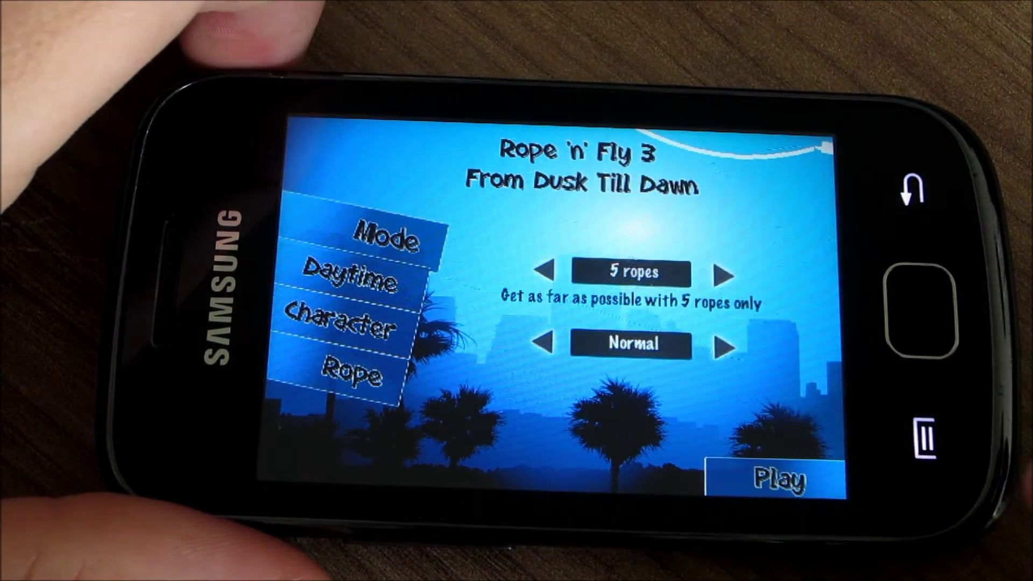
pyautogui.click(779, 476)
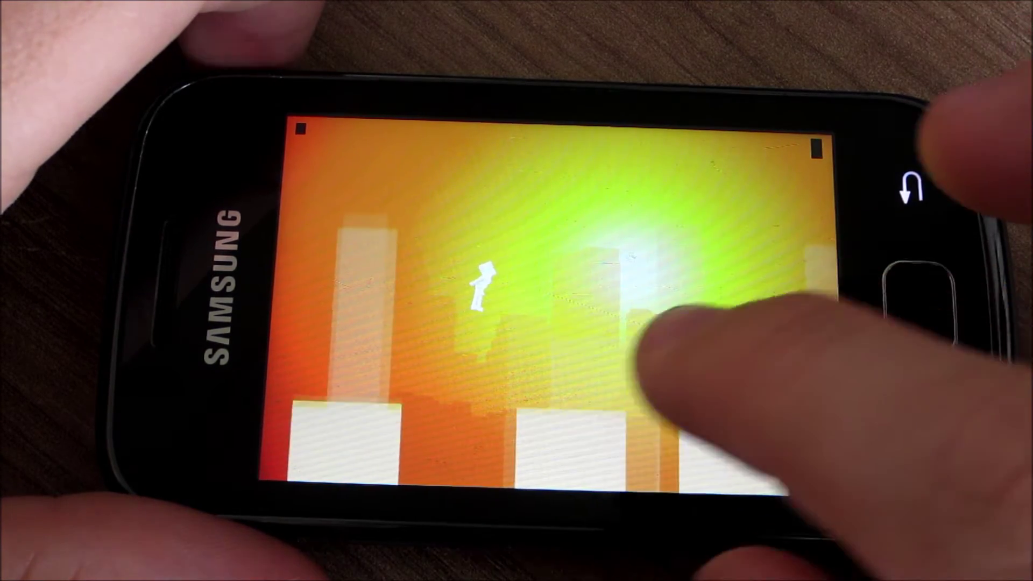
# Step: Swing through the level using all five ropes, reaching 281, then return to the menu
pyautogui.click(669, 323)
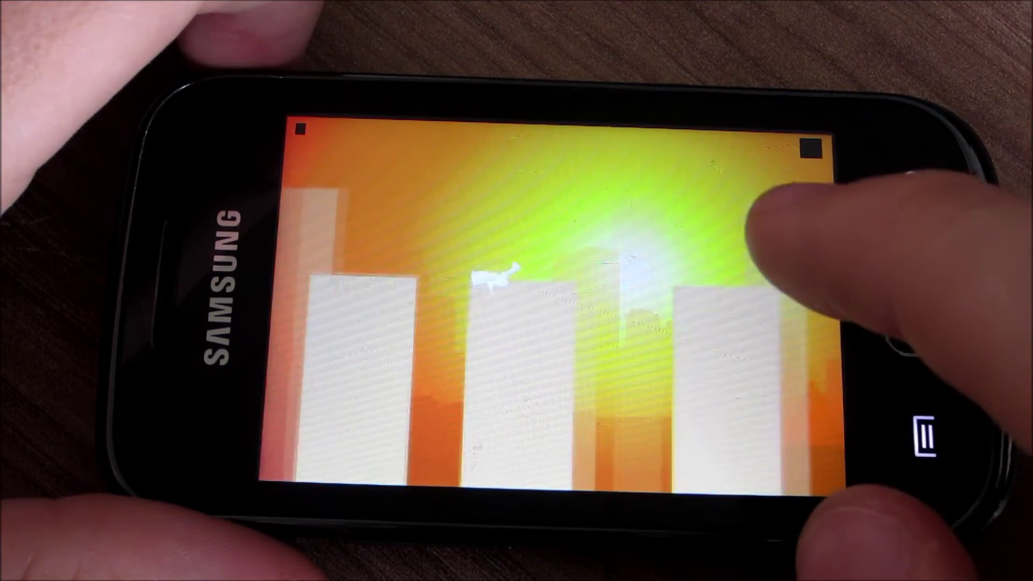
pyautogui.click(545, 266)
pyautogui.click(710, 226)
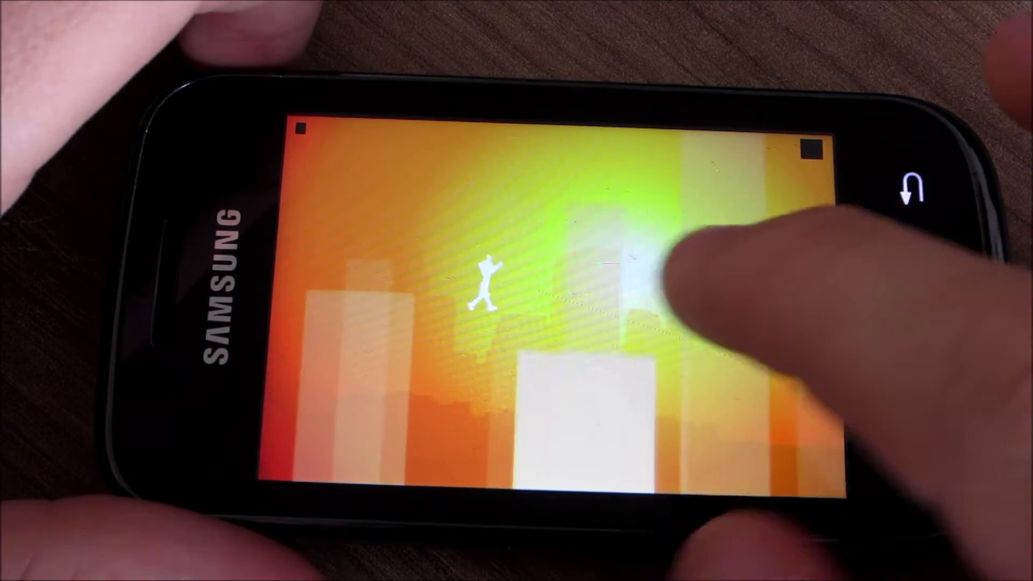
pyautogui.click(569, 222)
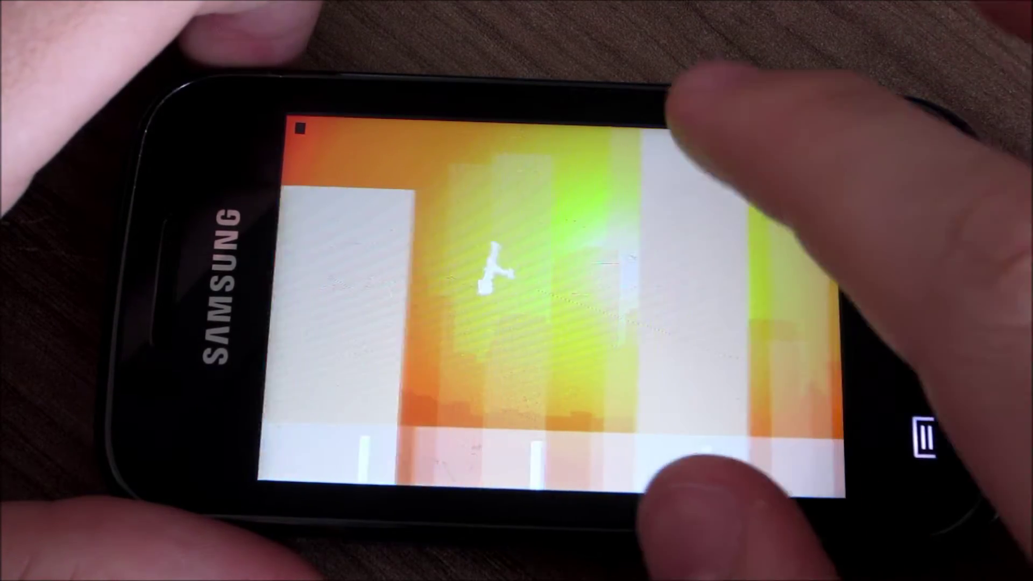
pyautogui.click(743, 234)
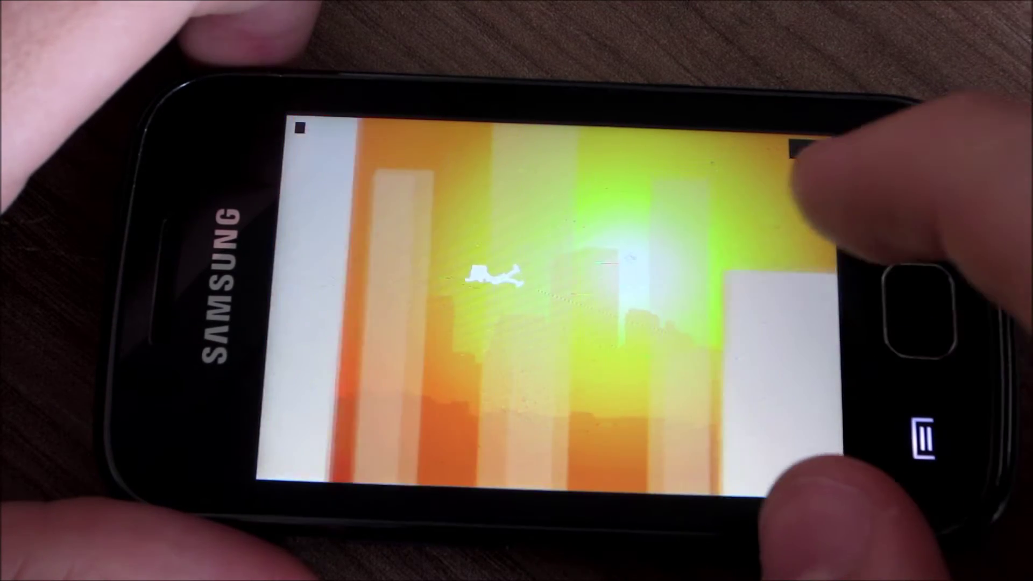
pyautogui.click(799, 193)
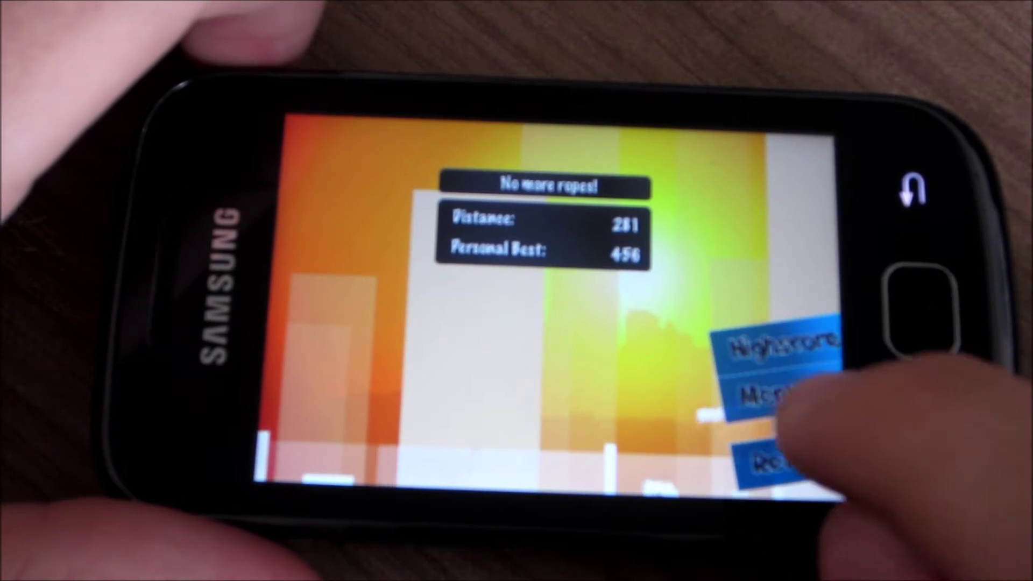
pyautogui.click(767, 396)
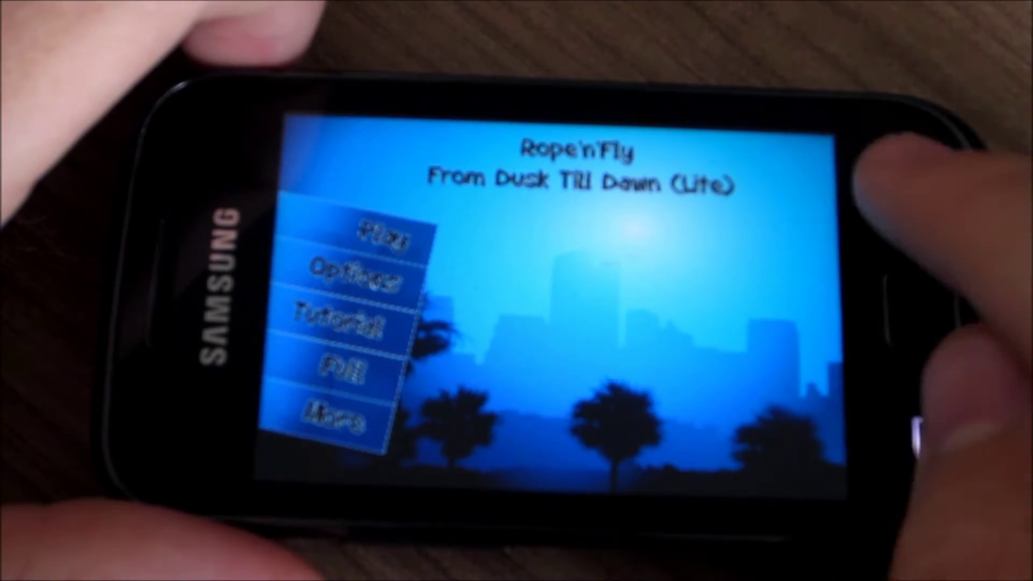
# Step: Exit Rope'n'Fly to the launcher home screen
pyautogui.press('Escape')
pyautogui.press('Home')
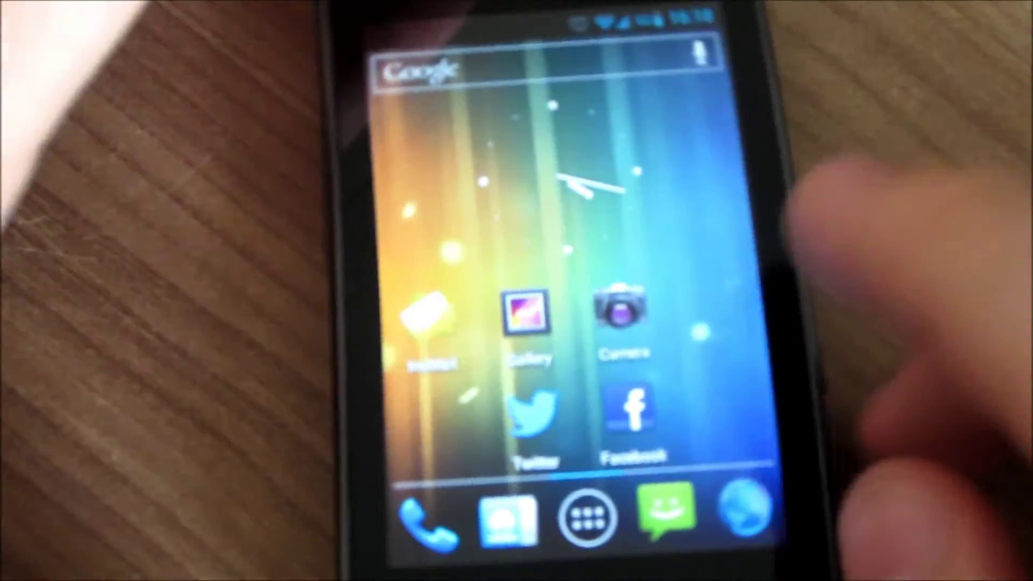